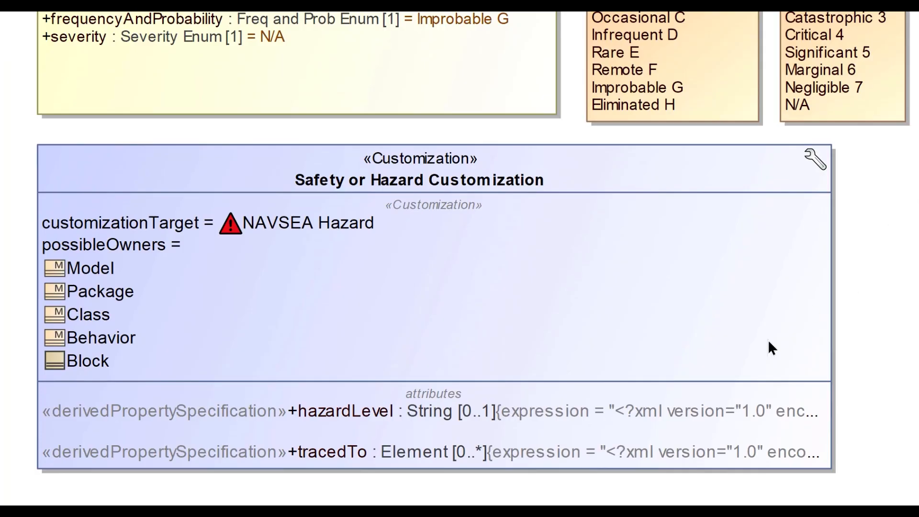
Step: Open the specification of the hazardLevel derived property and bring up its expression for editing
click(258, 416)
right_click(261, 416)
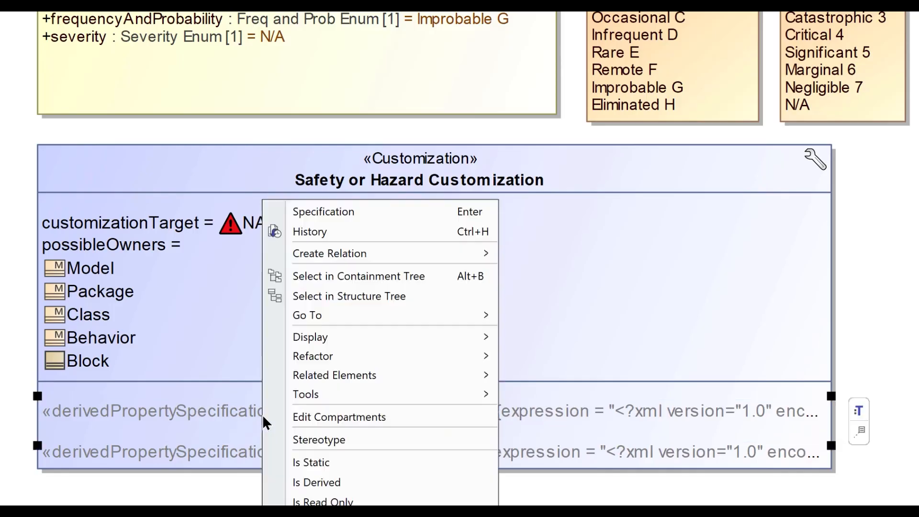
click(391, 213)
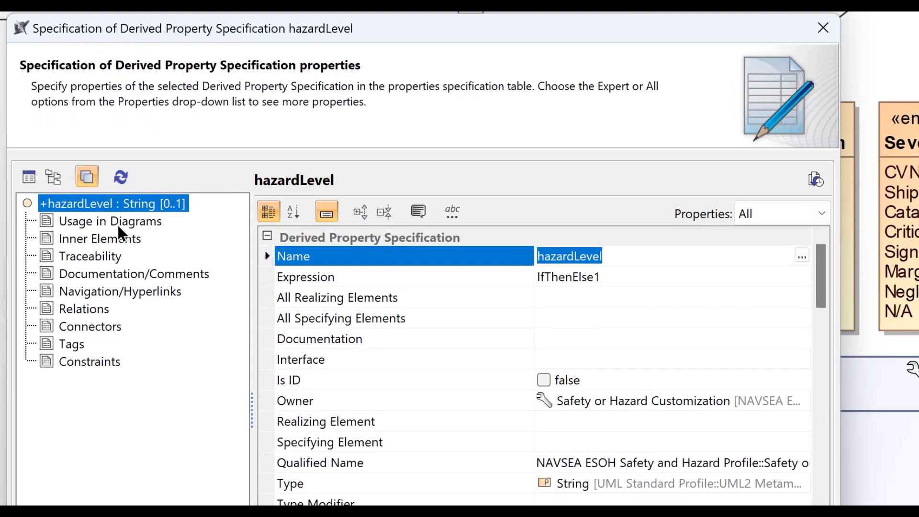
click(659, 278)
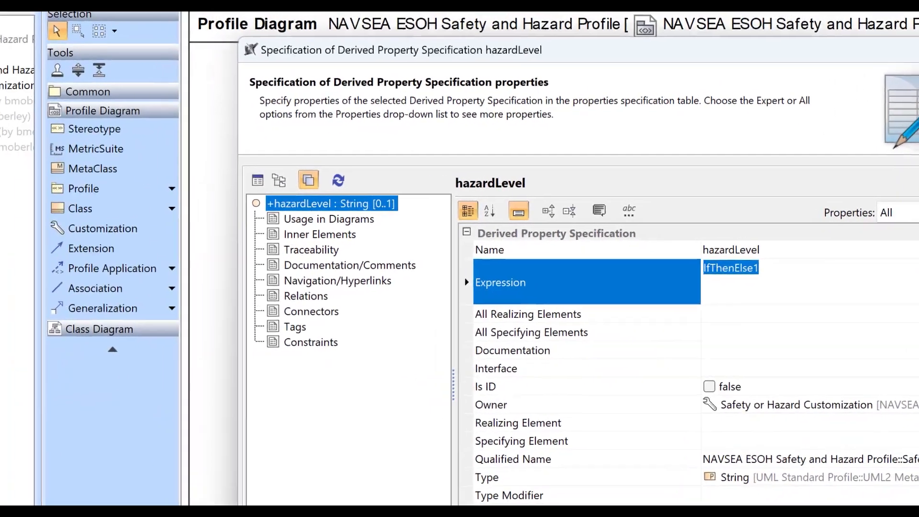
click(800, 277)
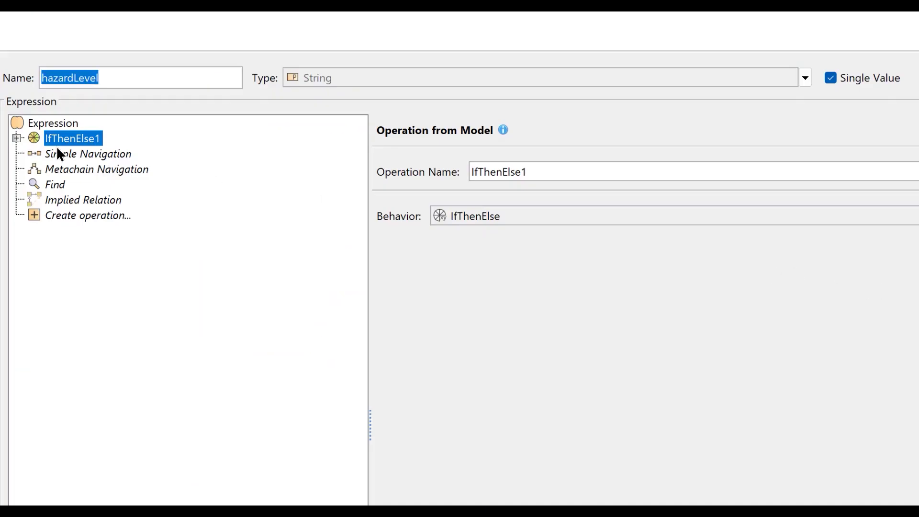
click(347, 83)
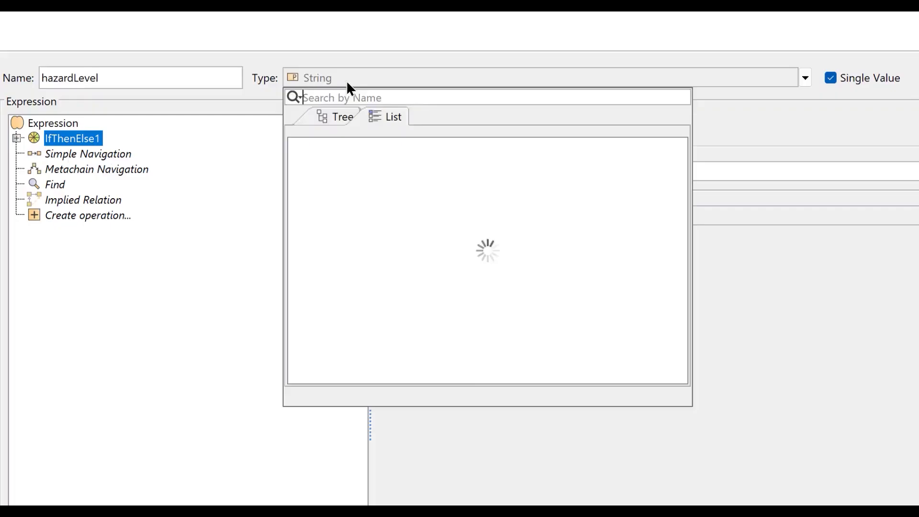
click(239, 153)
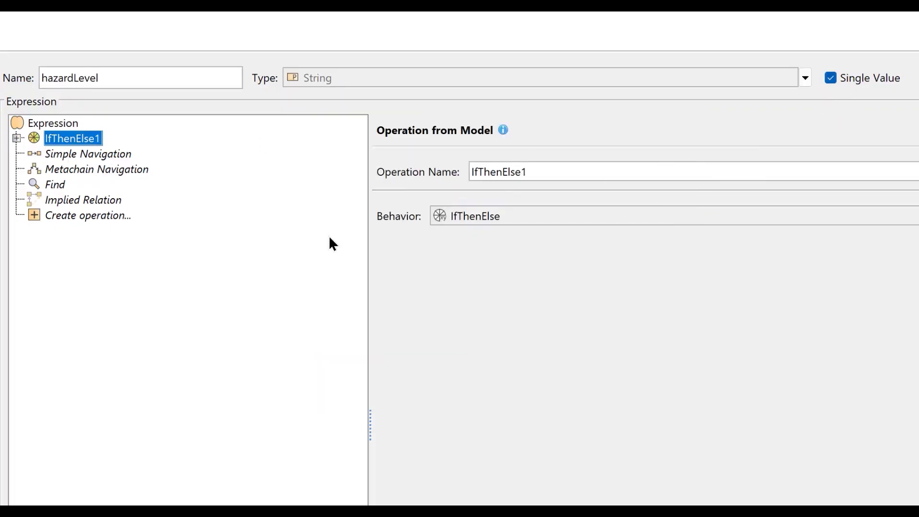
Step: Expand IfThenElse1 and its And1 condition to examine the structure and operands A and B
click(17, 138)
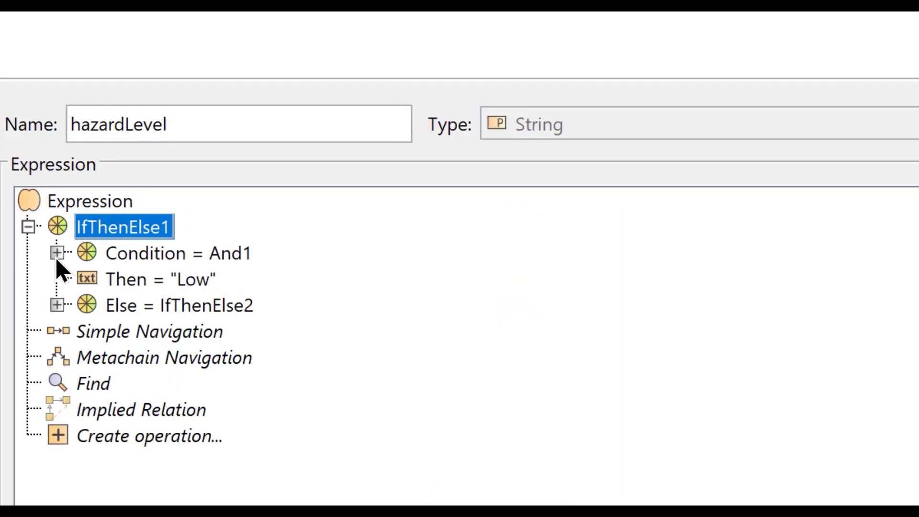
click(56, 253)
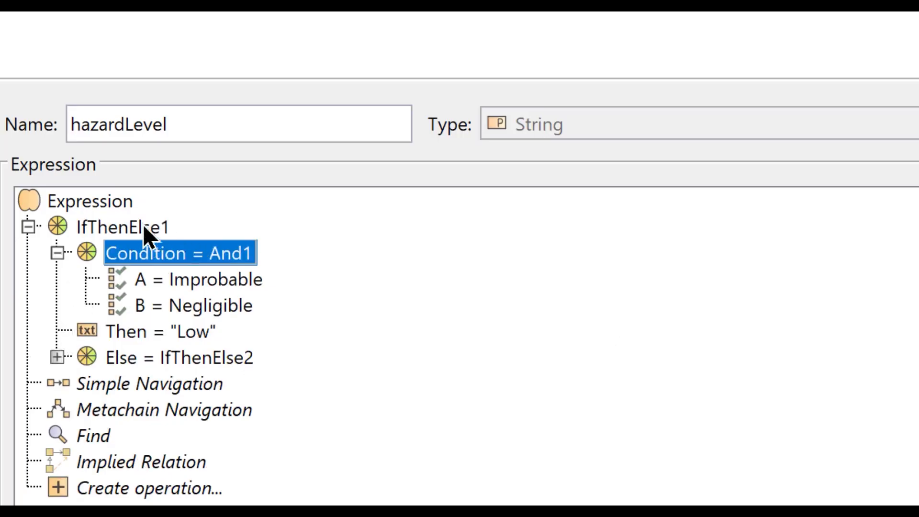
click(143, 226)
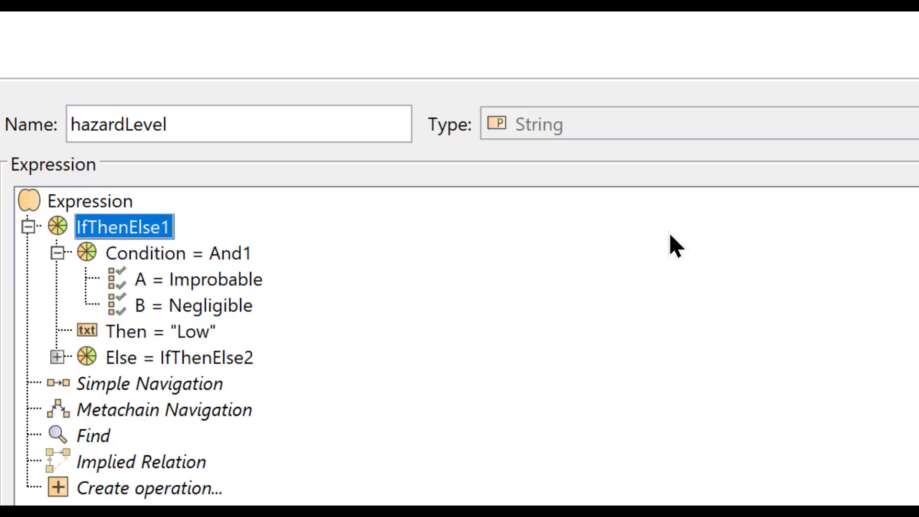
click(226, 255)
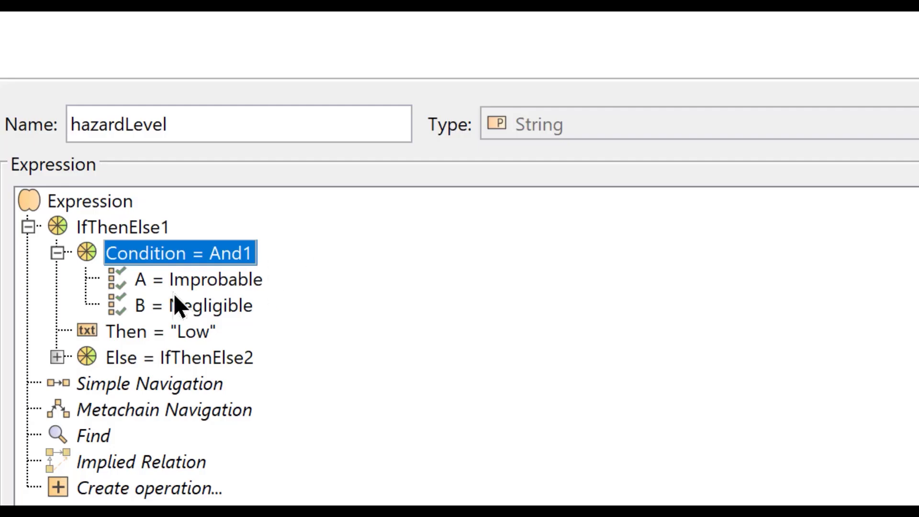
click(129, 281)
click(145, 304)
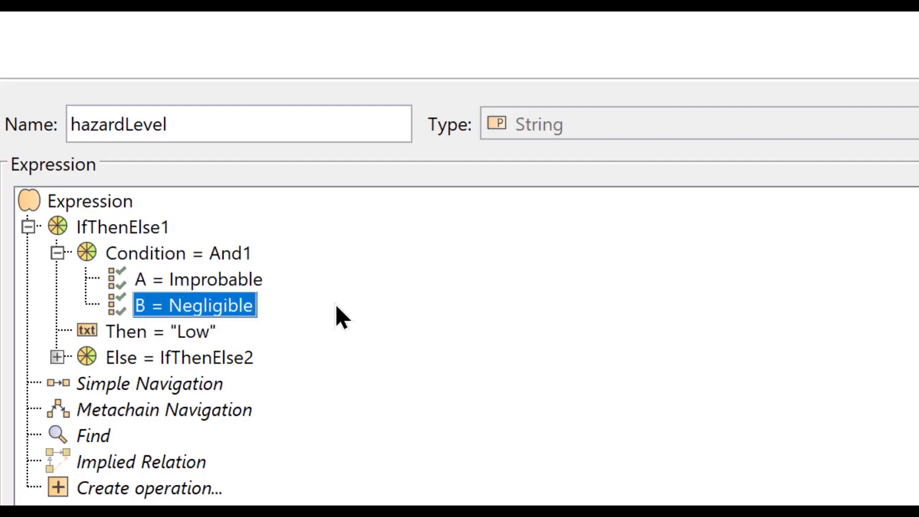
Step: Filter the property test of operand A (Improbable) by "fre" to inspect its frequencyAndProbability value
click(151, 281)
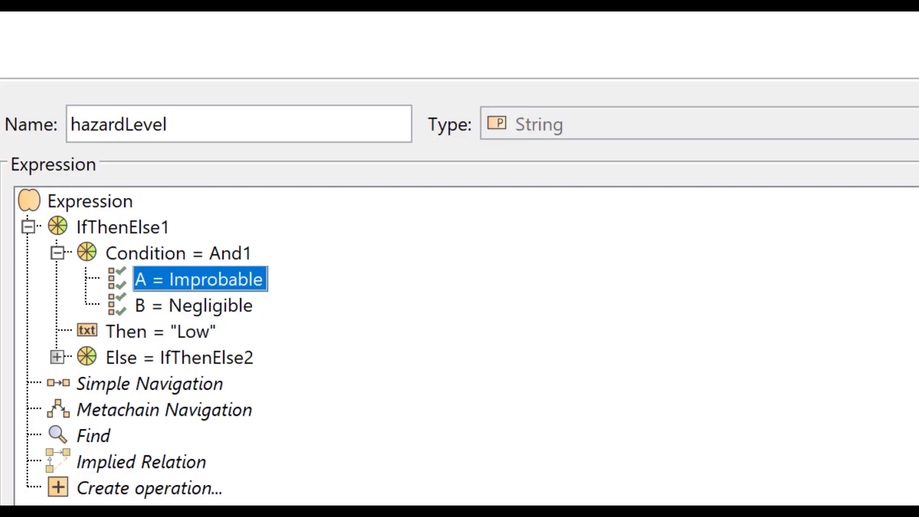
drag(790, 289, 183, 280)
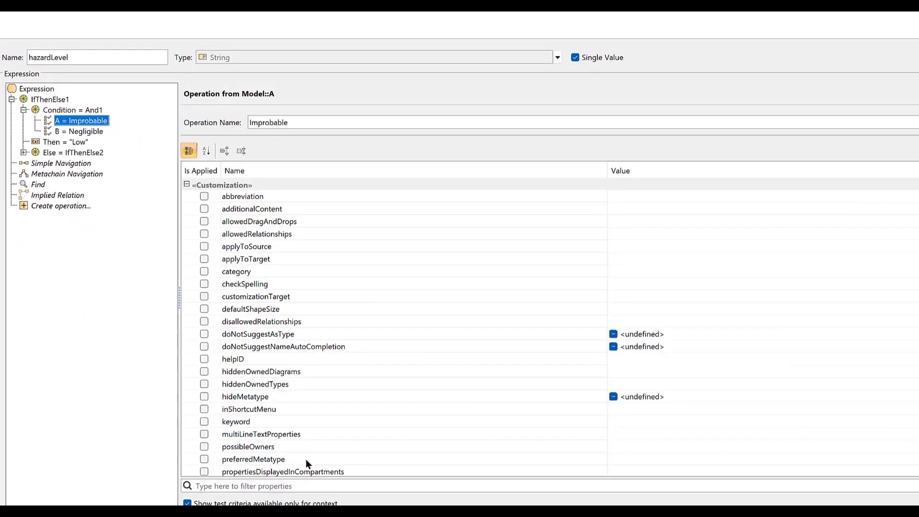
click(305, 482)
text(fre)
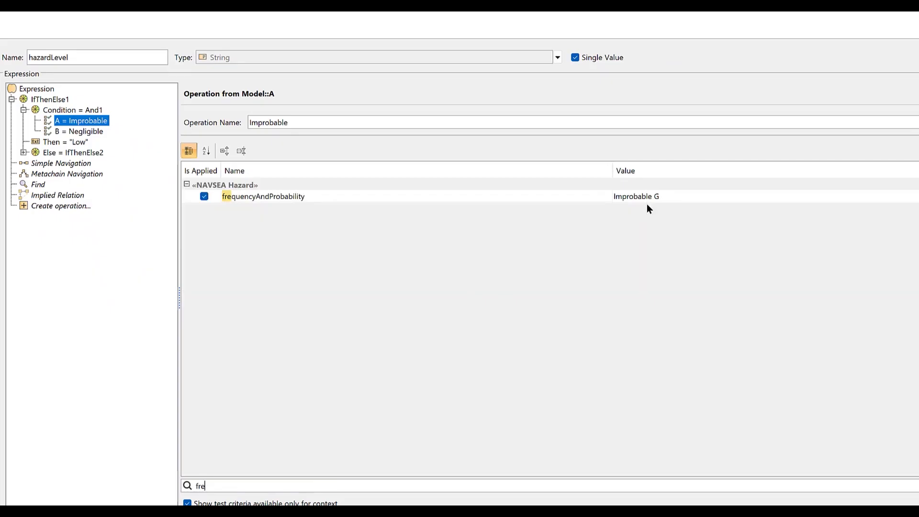
Step: Filter the property test of operand B (Negligible) by "sev" and review the available severity values
click(72, 132)
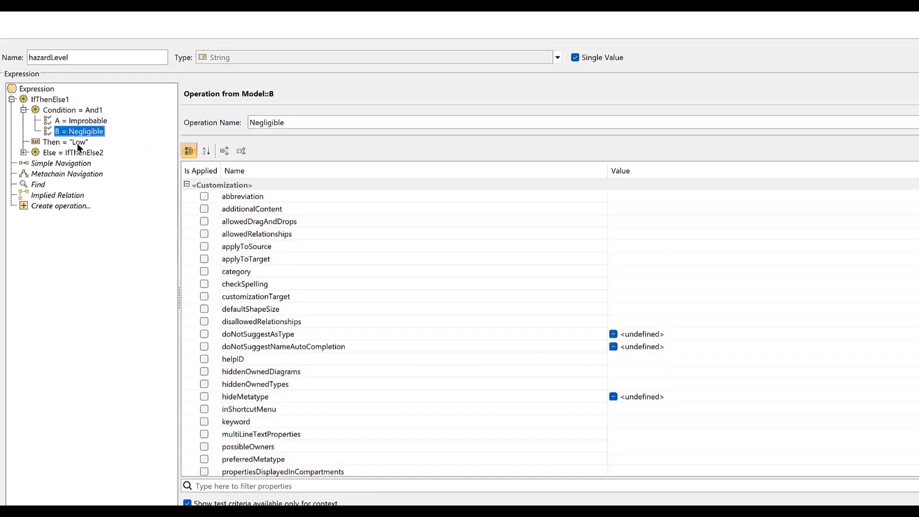
click(312, 484)
text(sev)
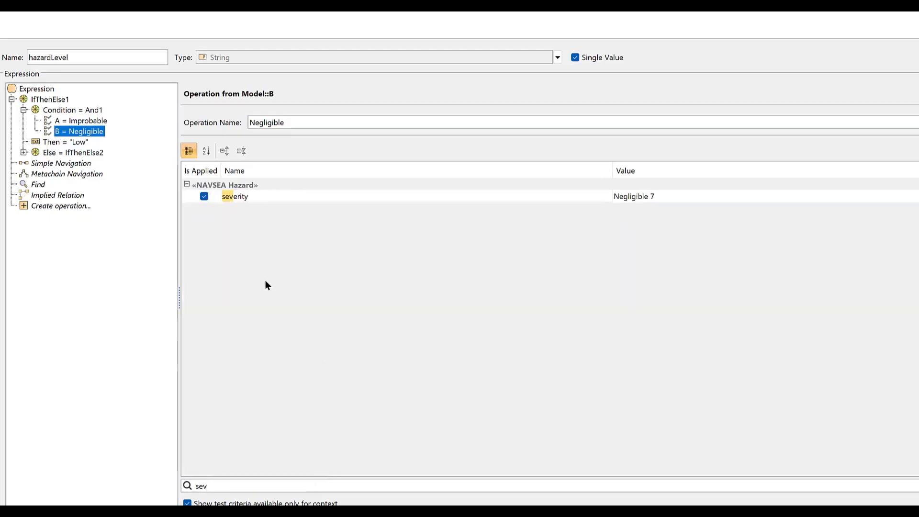
click(679, 197)
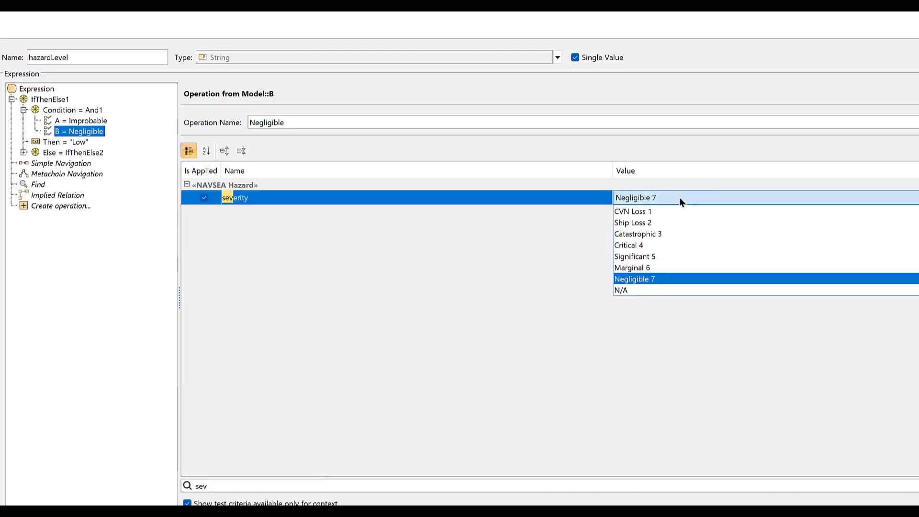
click(680, 198)
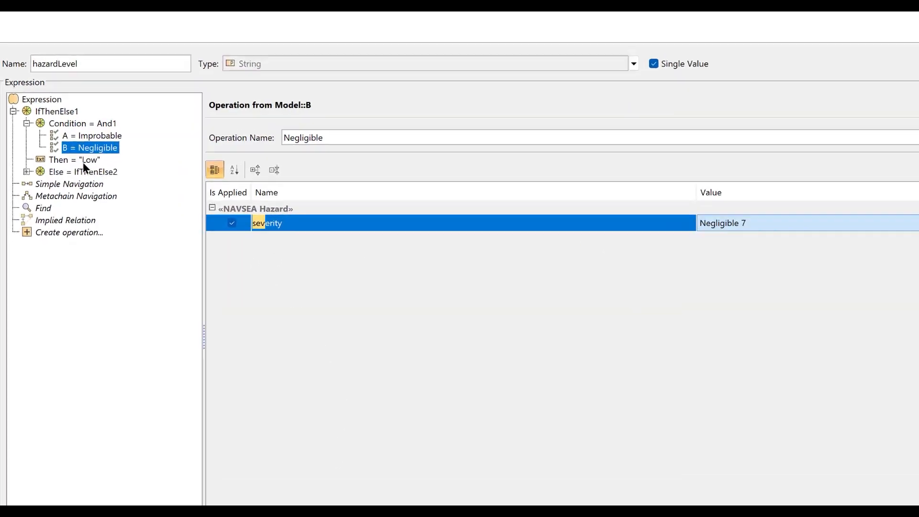
Step: Clear the Then result of IfThenElse1 and redefine it as a String with the value "Low"
click(55, 143)
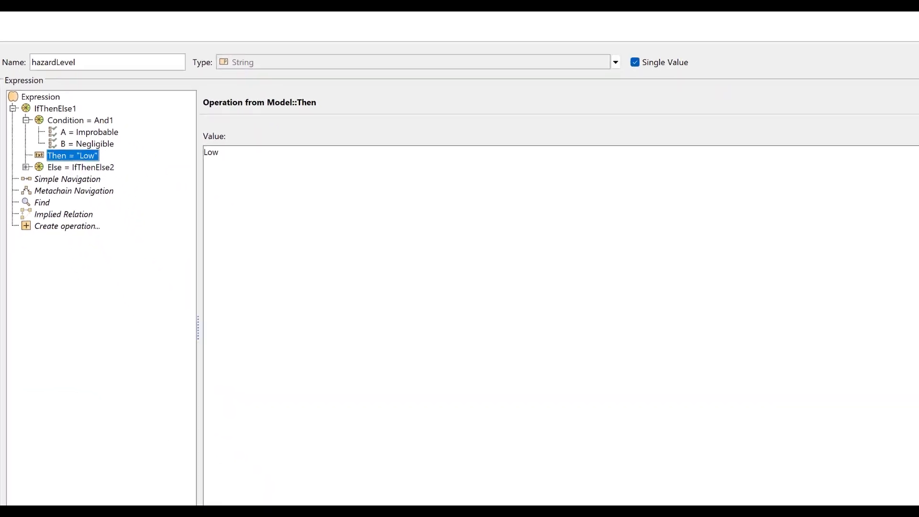
key(Delete)
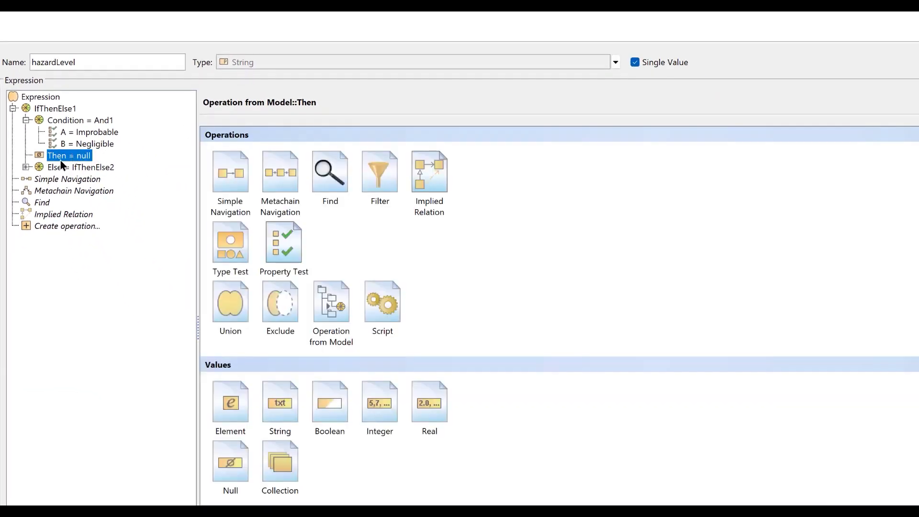
click(291, 404)
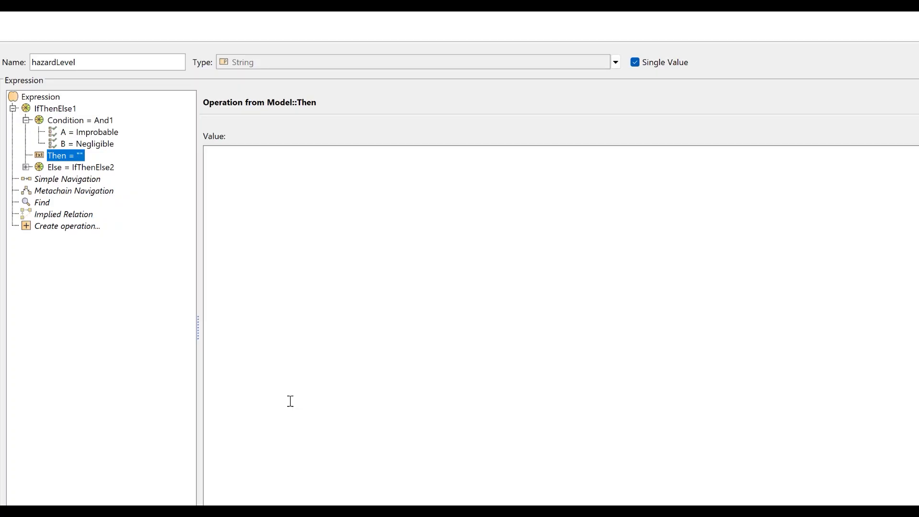
text(Low)
Step: Expand the Else branch of IfThenElse1 and its And1 condition to inspect property test A
click(56, 168)
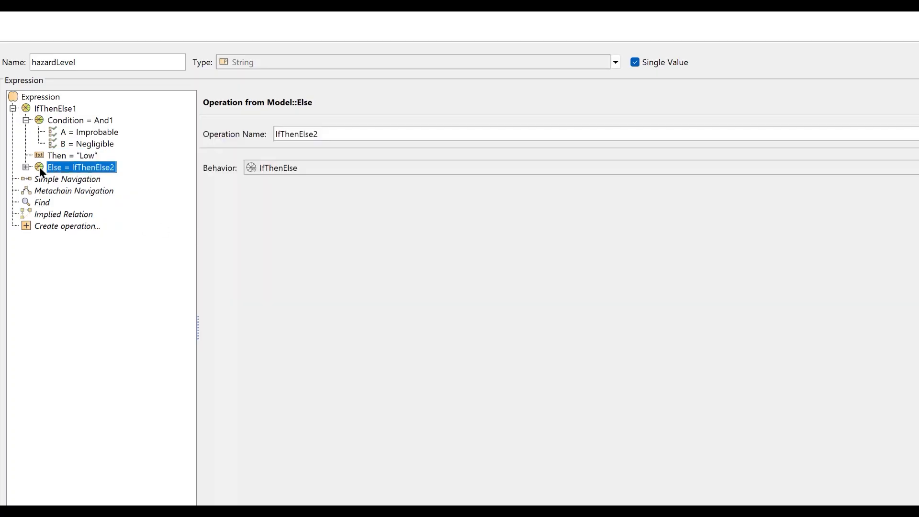
click(26, 167)
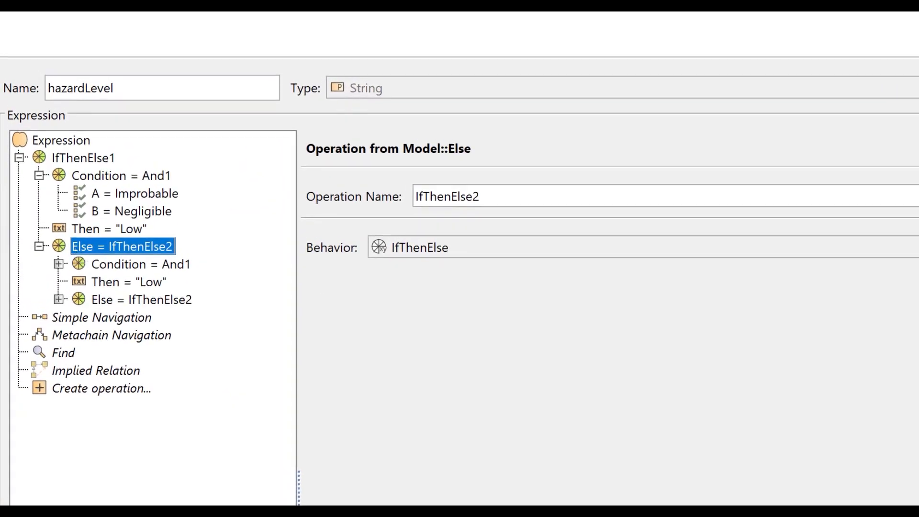
click(124, 265)
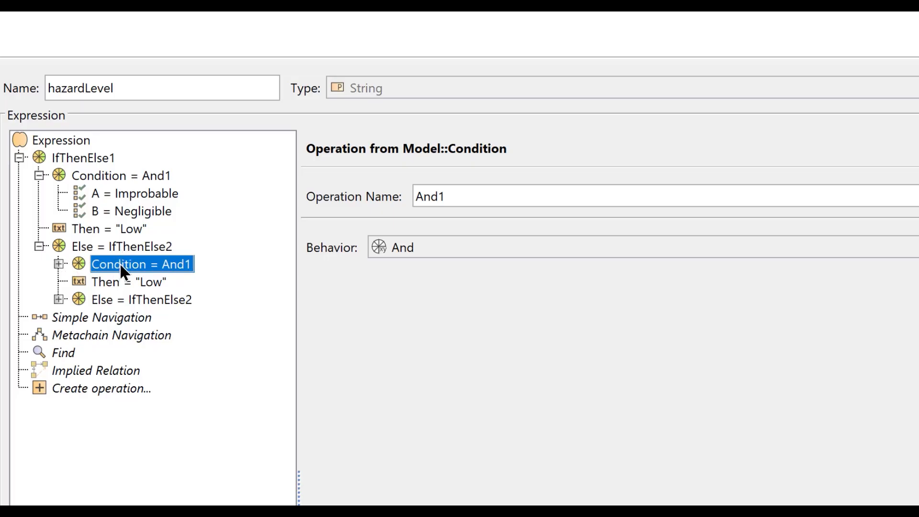
click(58, 265)
click(120, 283)
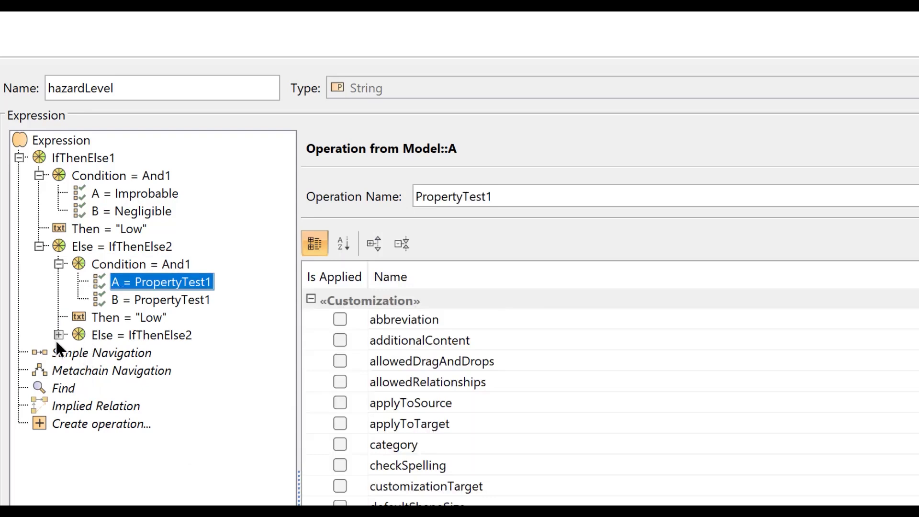
Step: Expand the successive nested Else = IfThenElse2 branches down to the first "Medium" results, widening the expression tree for readability
click(59, 335)
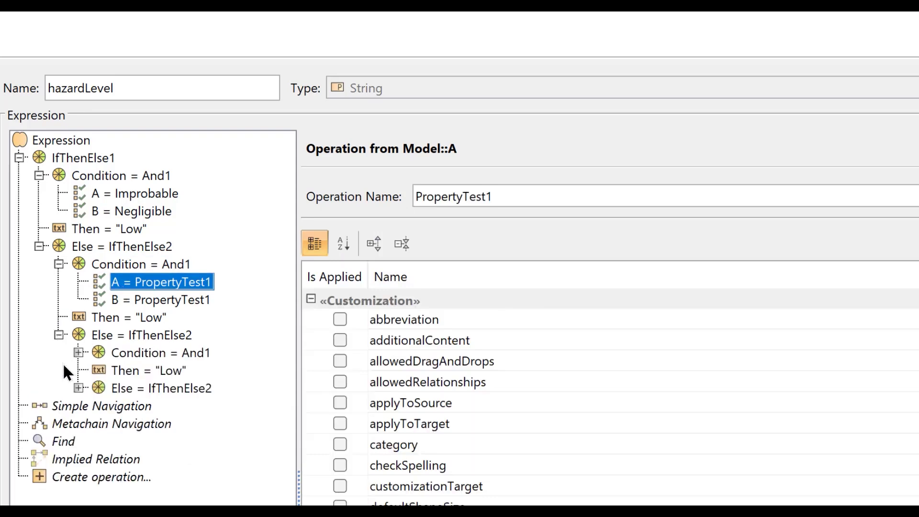
click(78, 388)
drag(307, 475, 758, 479)
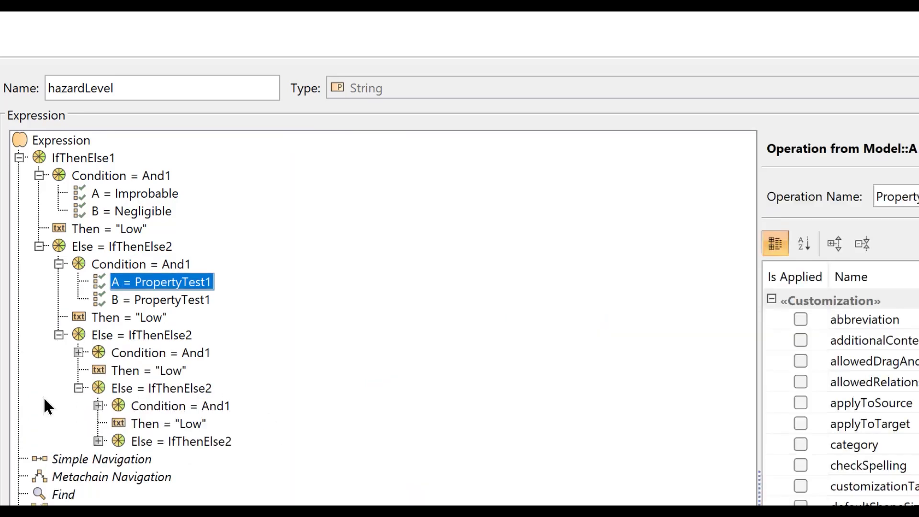
click(98, 441)
click(118, 495)
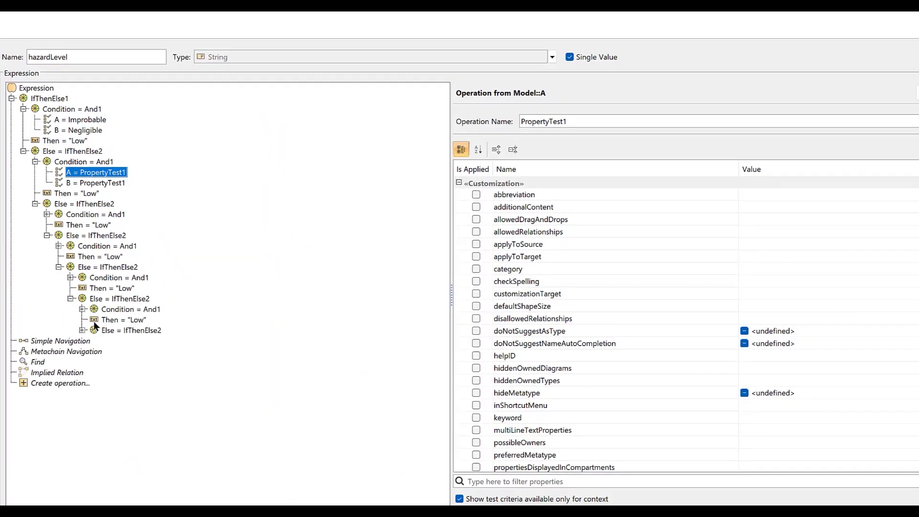
click(83, 331)
click(94, 362)
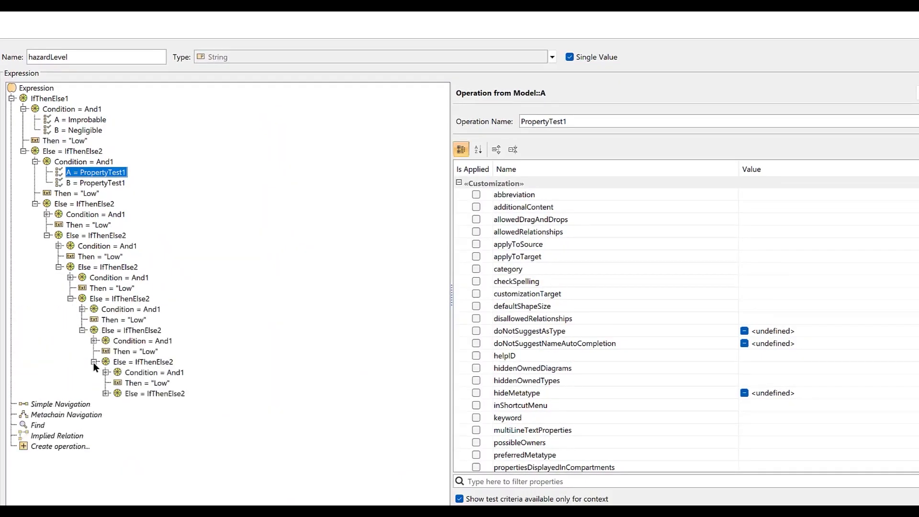
click(106, 393)
click(117, 425)
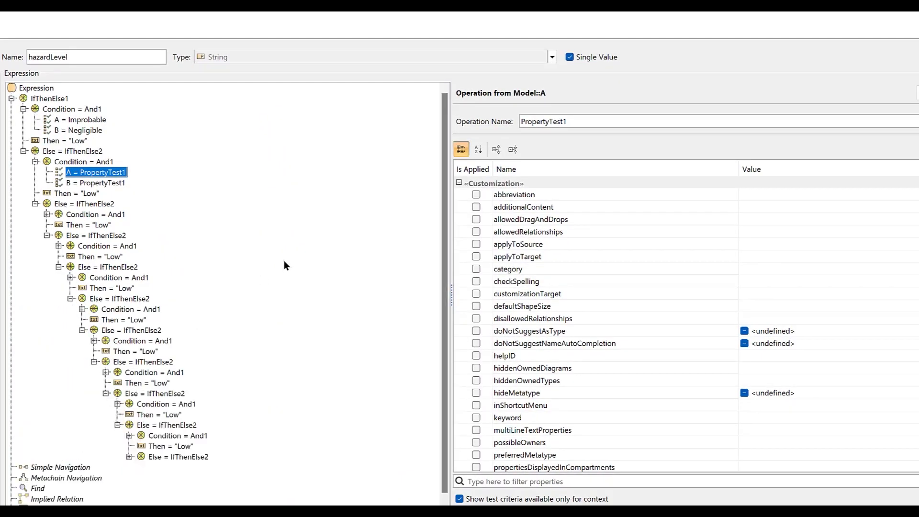
click(129, 458)
click(141, 451)
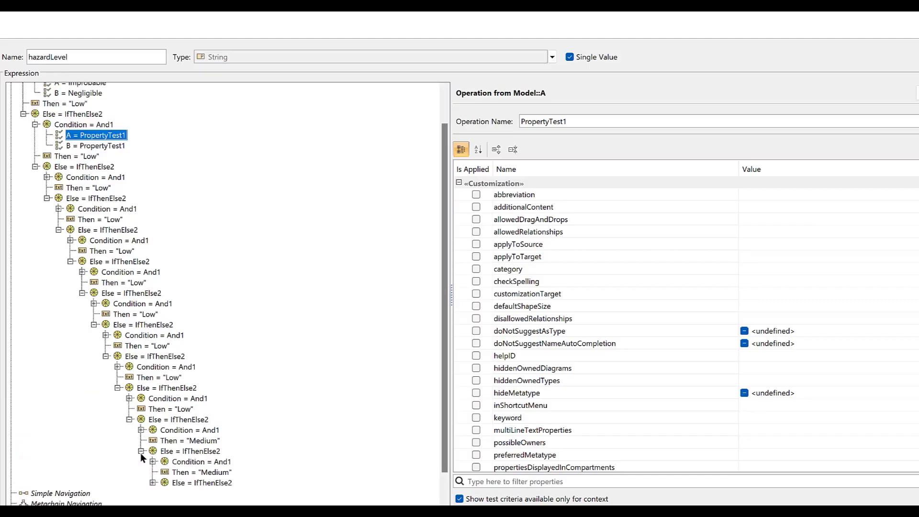
Step: Expand further nested Else branches through the "Medium" results, and close the hazardLevel expression editor
scroll(144, 452, down, 1)
click(153, 450)
click(165, 483)
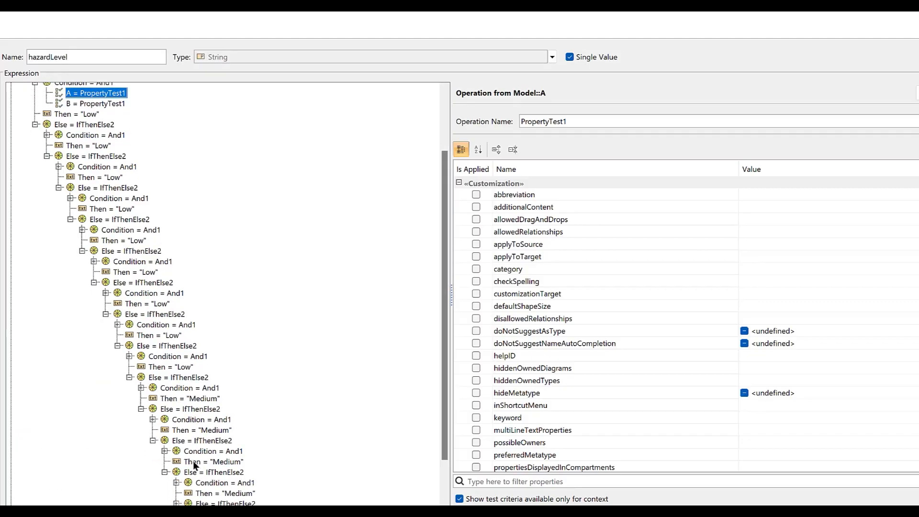
scroll(201, 479, down, 2)
click(176, 451)
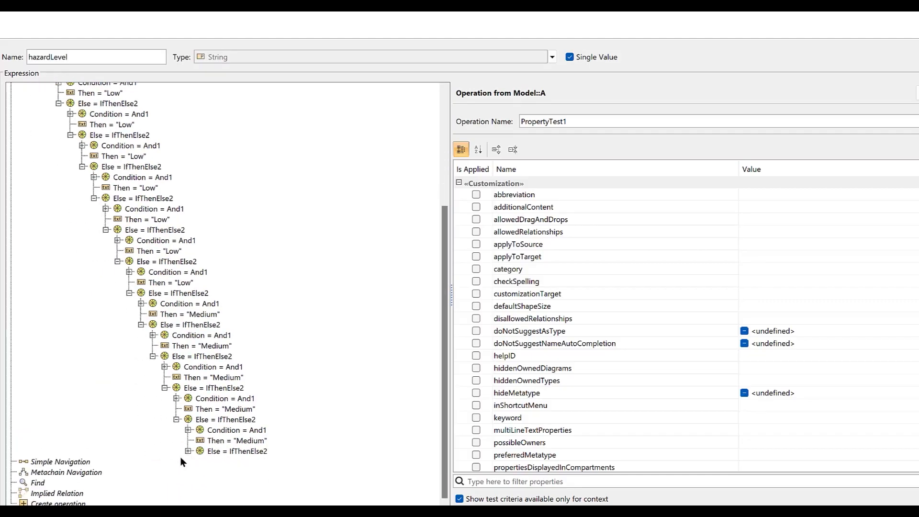
click(188, 451)
click(200, 483)
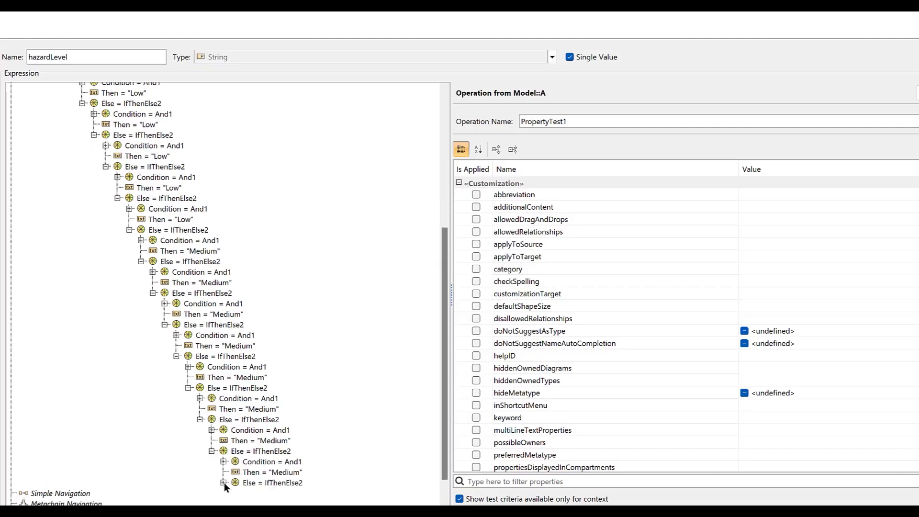
click(224, 483)
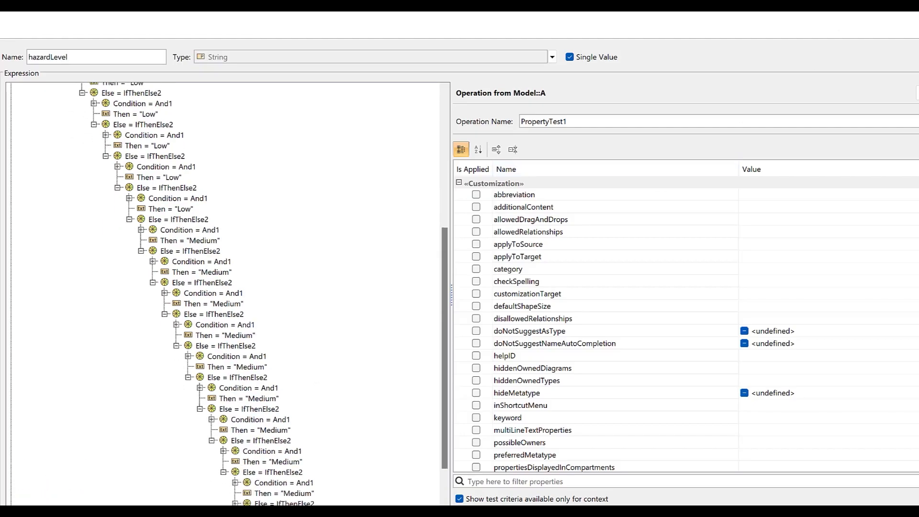
click(912, 14)
click(482, 430)
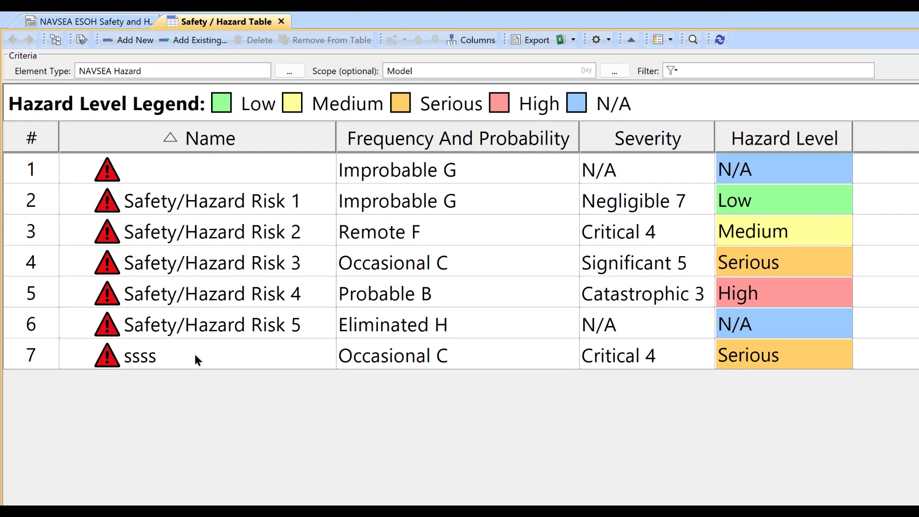
Step: Name the unnamed hazard in row 1 of the Safety / Hazard Table "tttt"
click(259, 173)
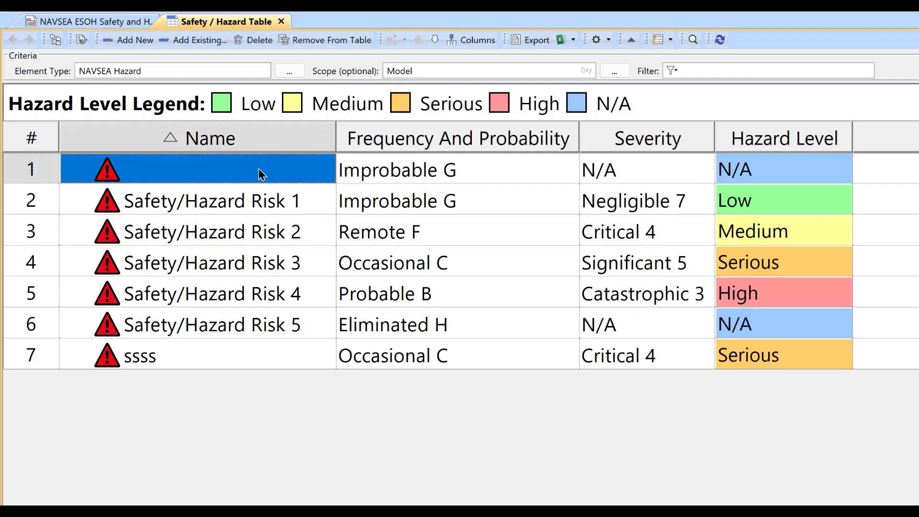
click(261, 173)
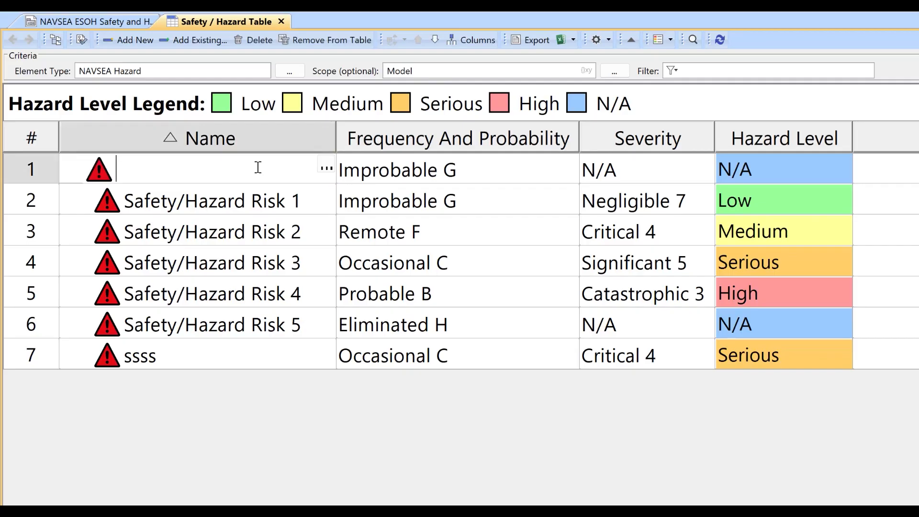
text(tttt)
key(Return)
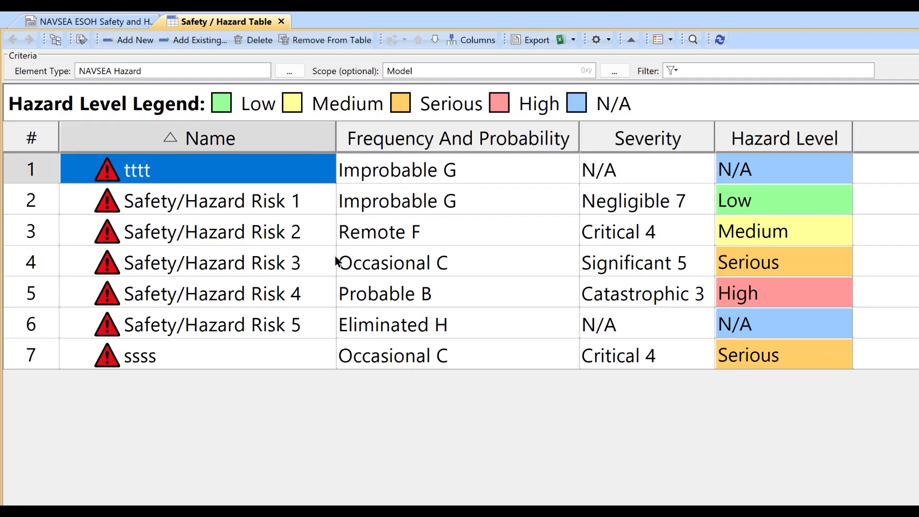
Step: Set hazard tttt's Frequency And Probability to Occasional C and its Severity to Marginal 6
click(498, 174)
click(498, 172)
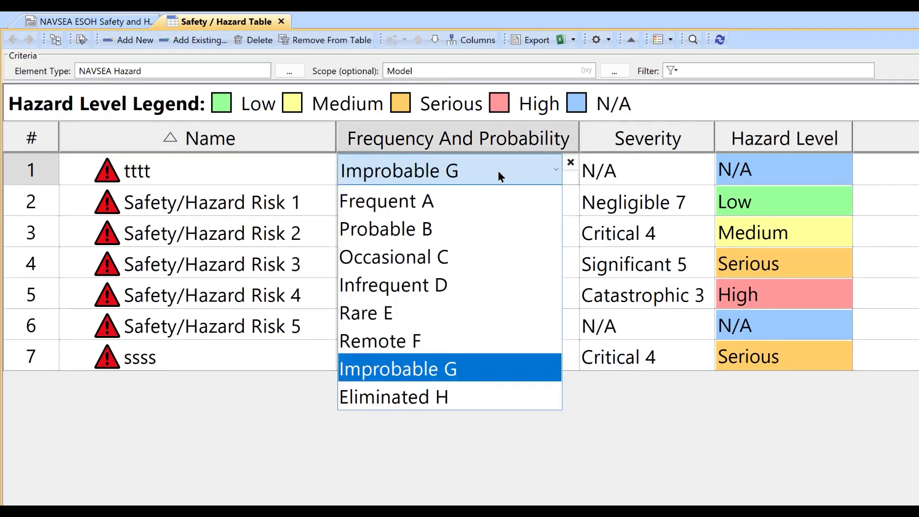
click(495, 260)
click(617, 173)
click(617, 174)
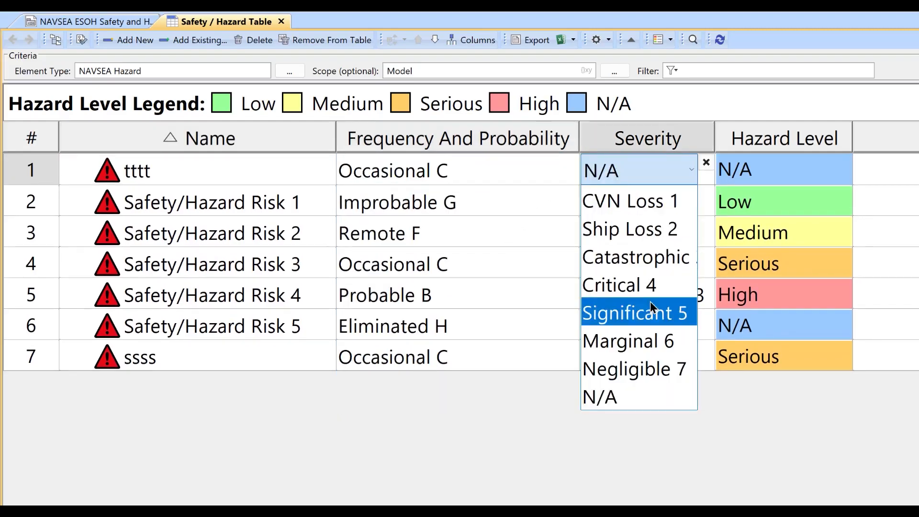
click(654, 340)
click(654, 478)
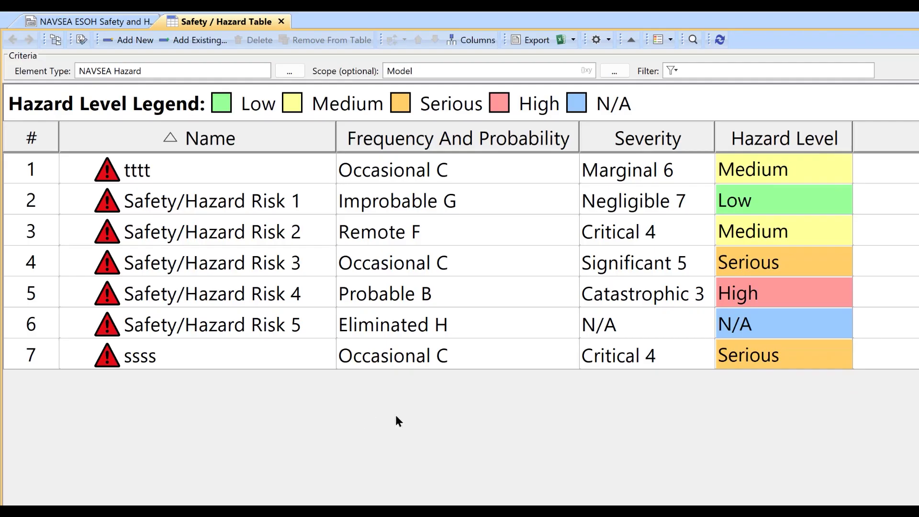
Step: View the table's legend commands, and open the specification of the Low item in the Hazard Level Legend
click(670, 40)
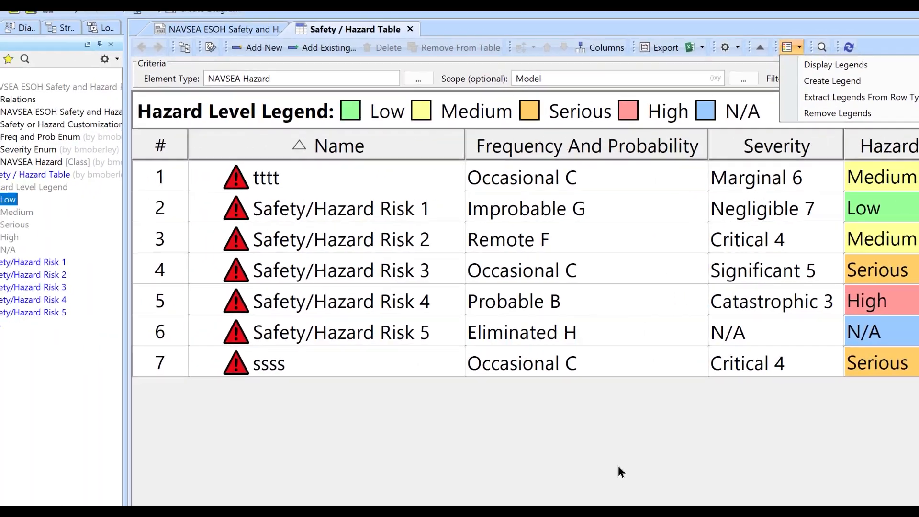
click(486, 459)
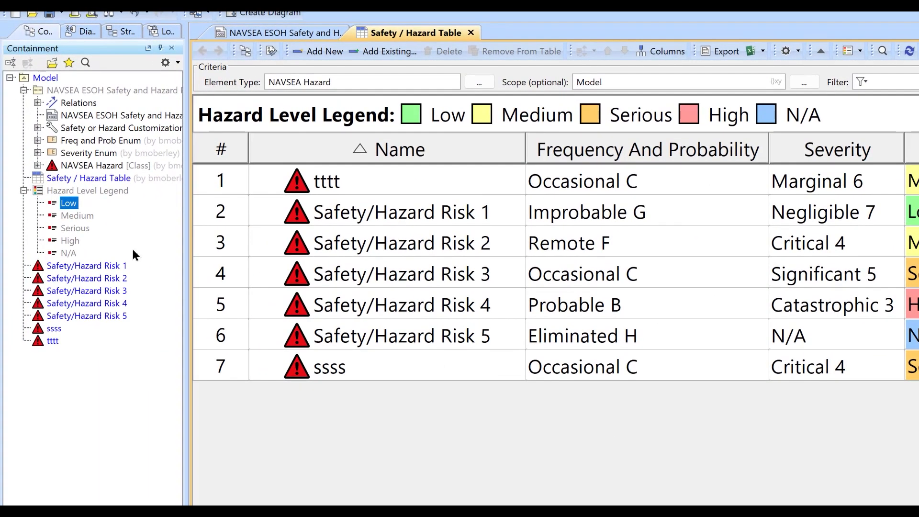
right_click(62, 204)
click(96, 264)
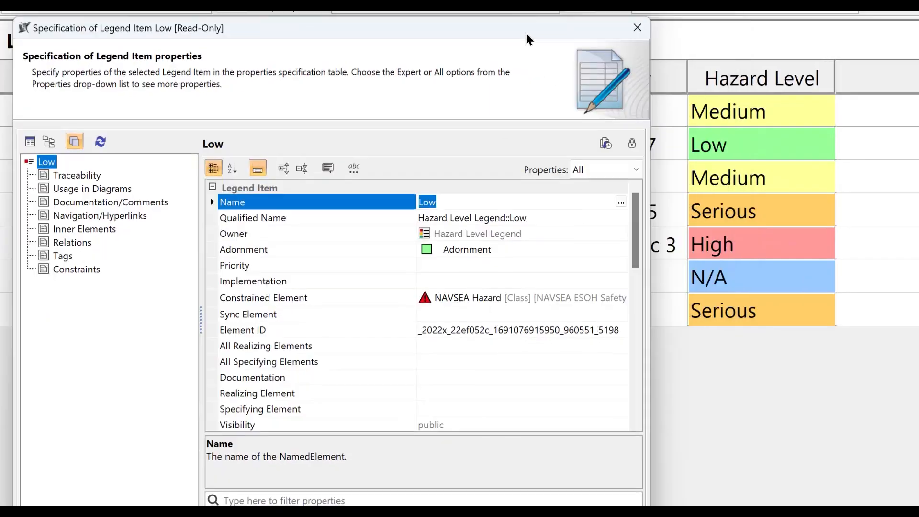
Step: Inspect the Low legend item's Adornment fill color and its Constrained Element, widening the specification window to read the full entry
click(347, 249)
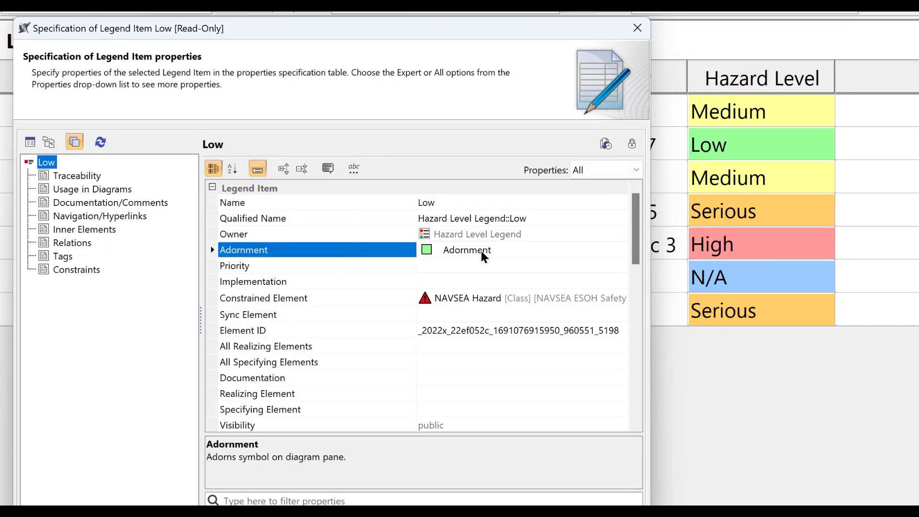
click(519, 249)
click(519, 250)
click(439, 251)
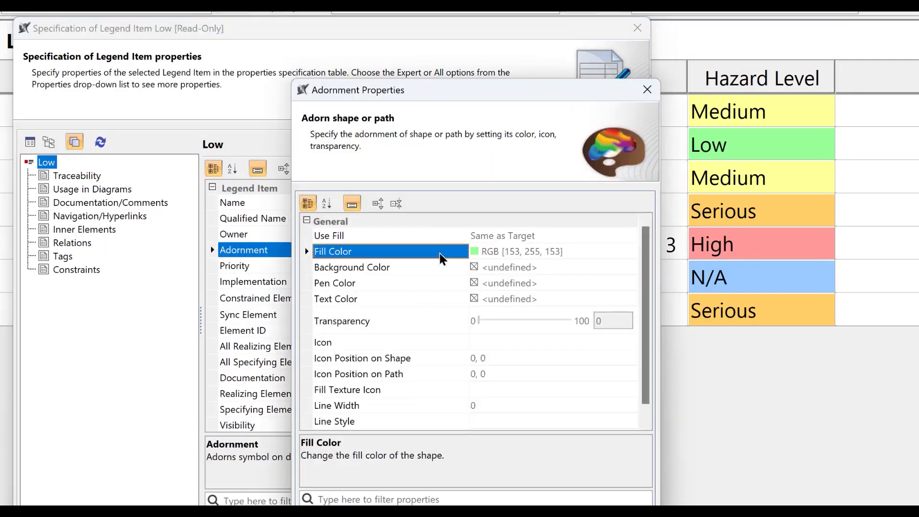
click(647, 90)
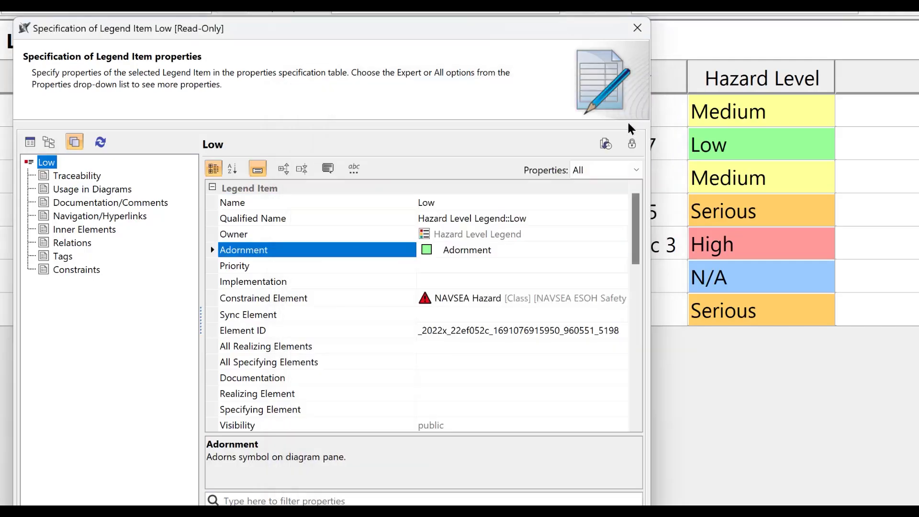
click(389, 298)
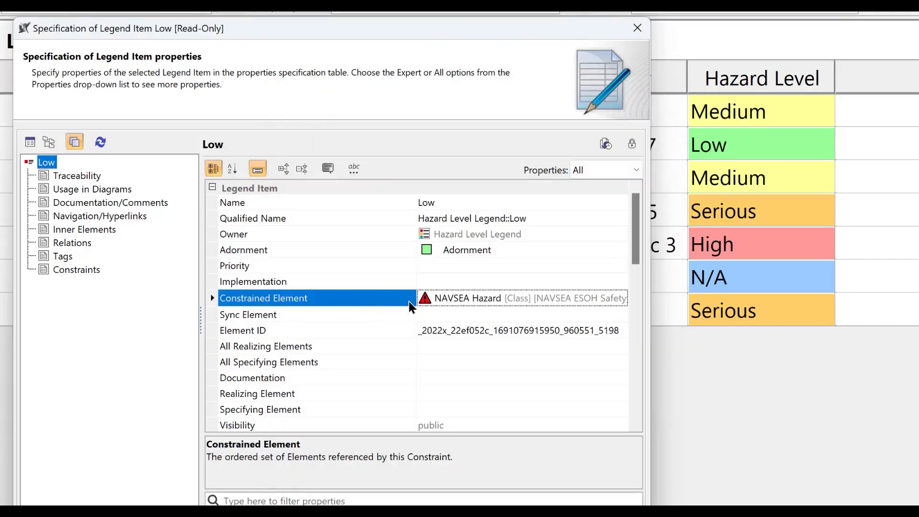
drag(650, 268, 811, 278)
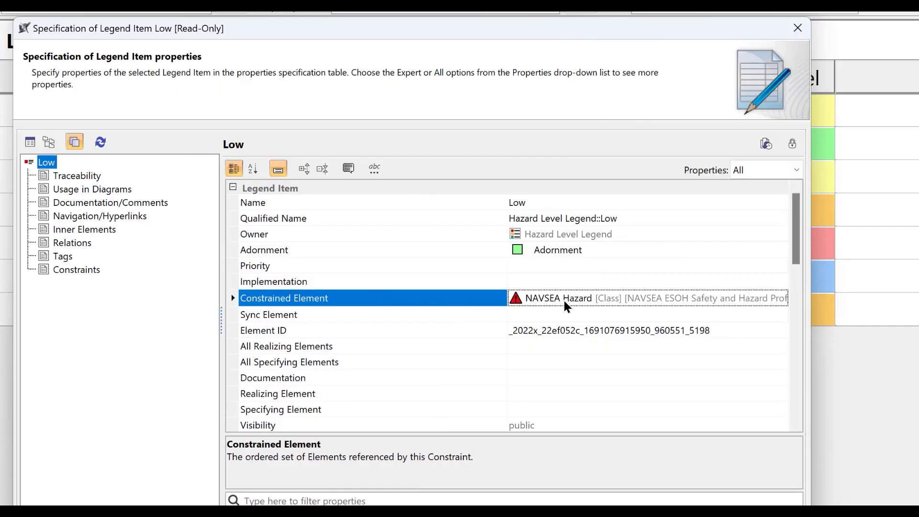
Step: Open the Low item's Elements by Condition expression, filter its PropertyTest by "haz" to examine the Hazard Level criterion, and close it
drag(793, 244, 554, 402)
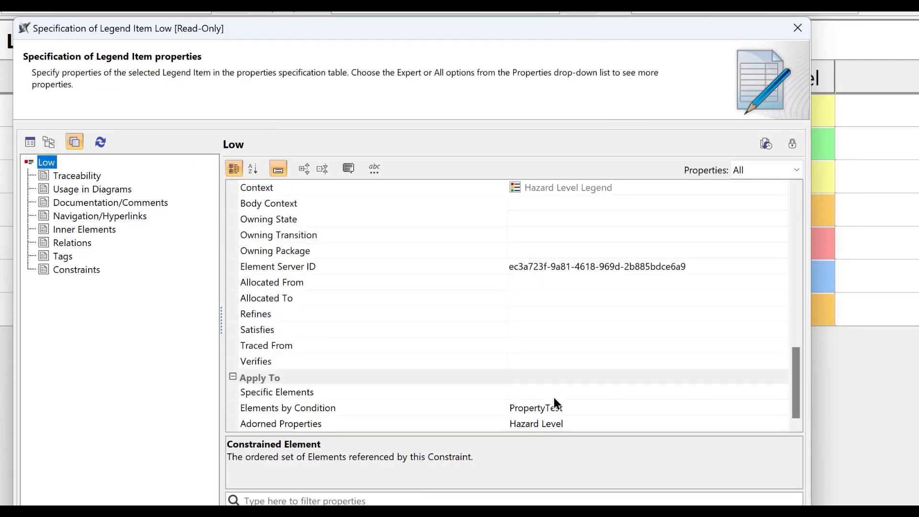
click(465, 411)
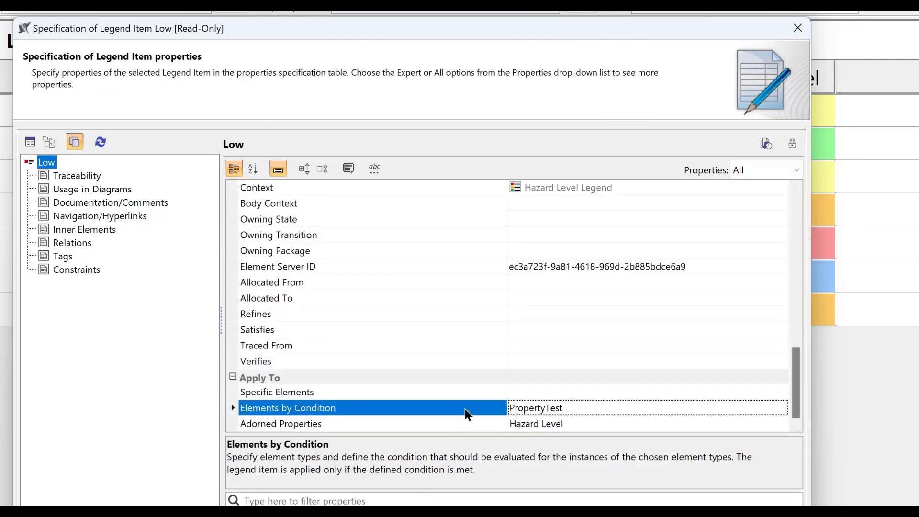
click(602, 405)
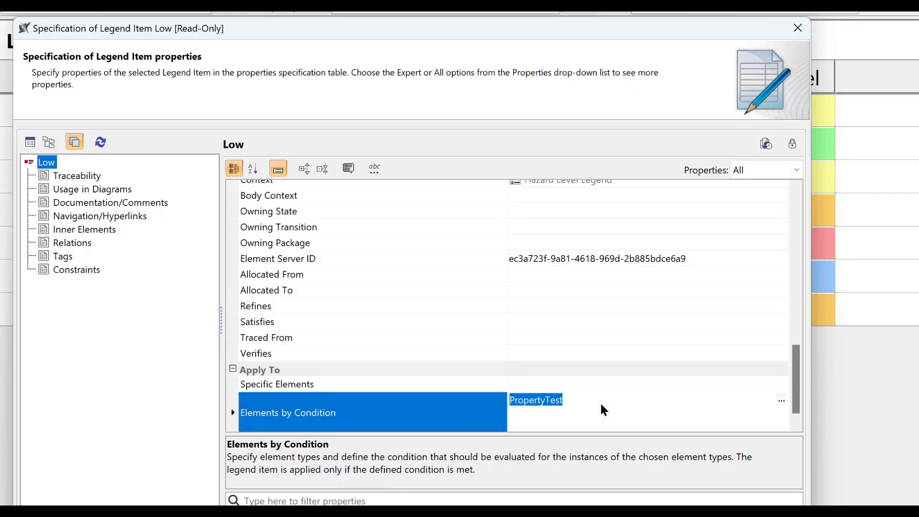
click(781, 401)
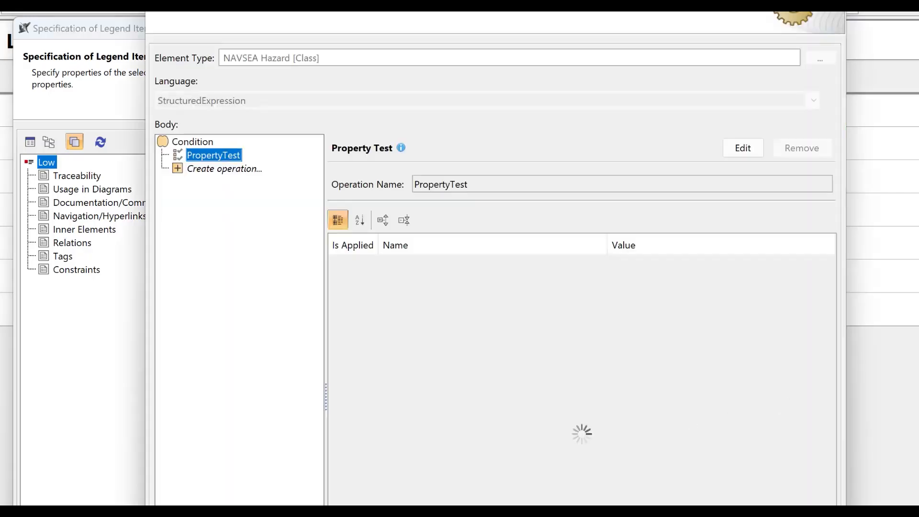
text(haz)
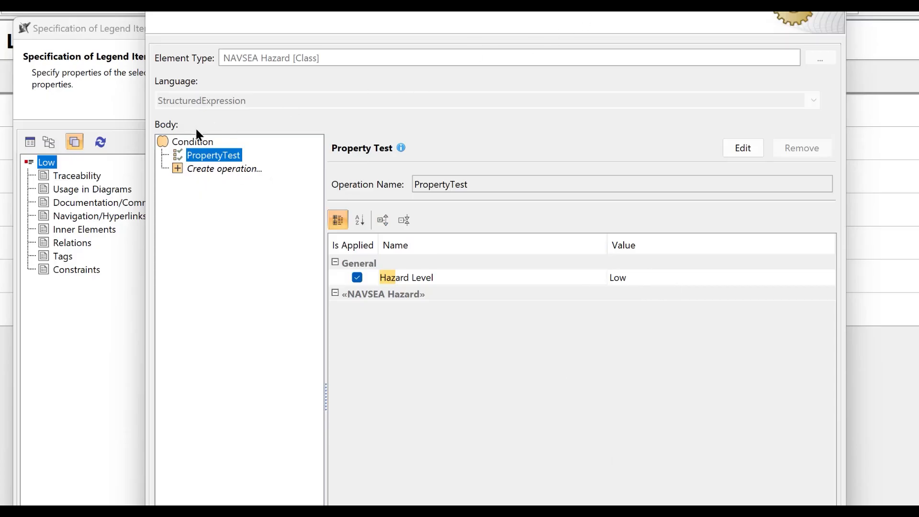
key(Return)
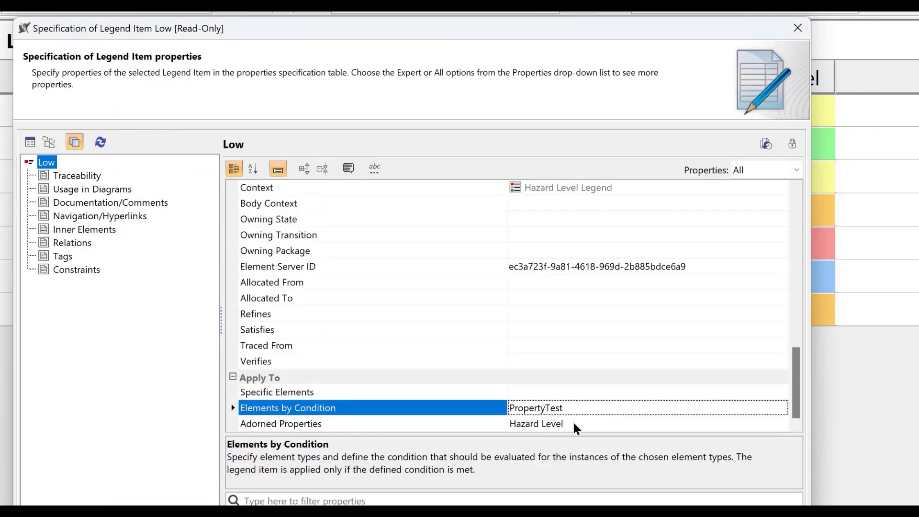
Step: Examine the Low item's Adorned Properties setting alongside the table's Hazard Level column, and close the specification
click(397, 424)
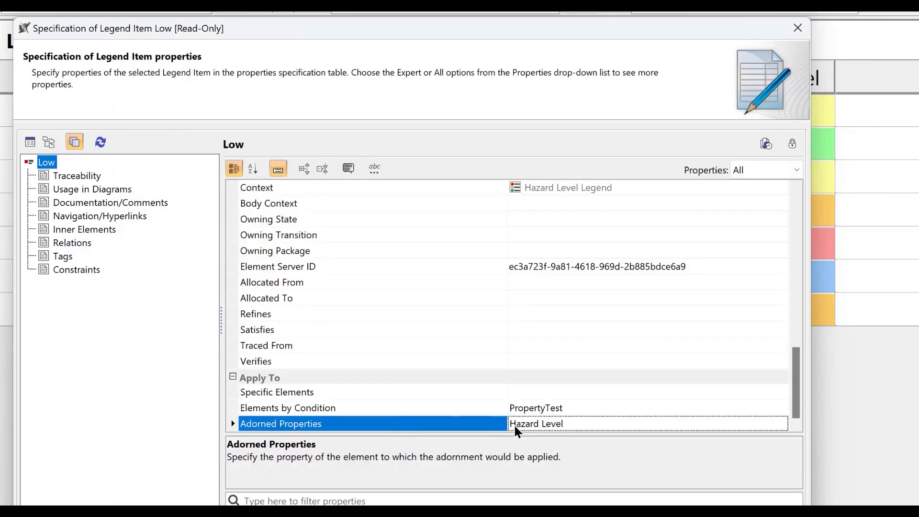
click(665, 424)
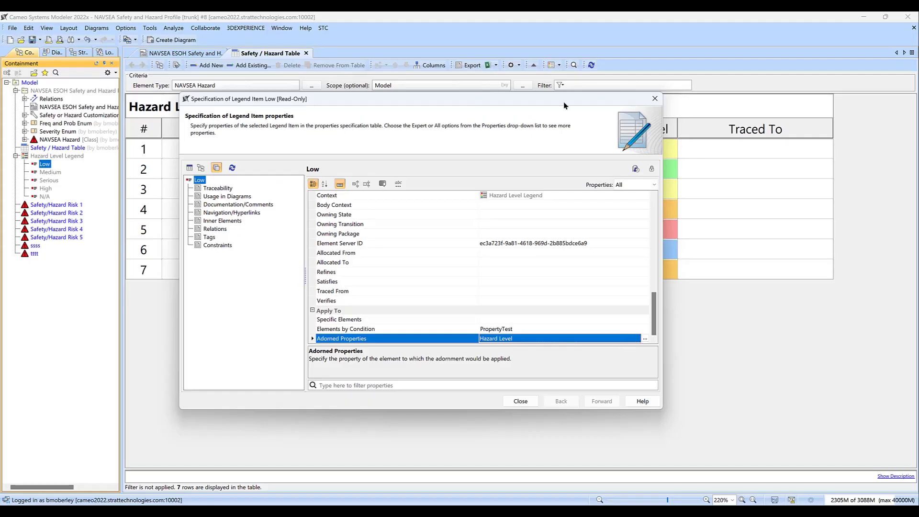
drag(565, 102, 563, 205)
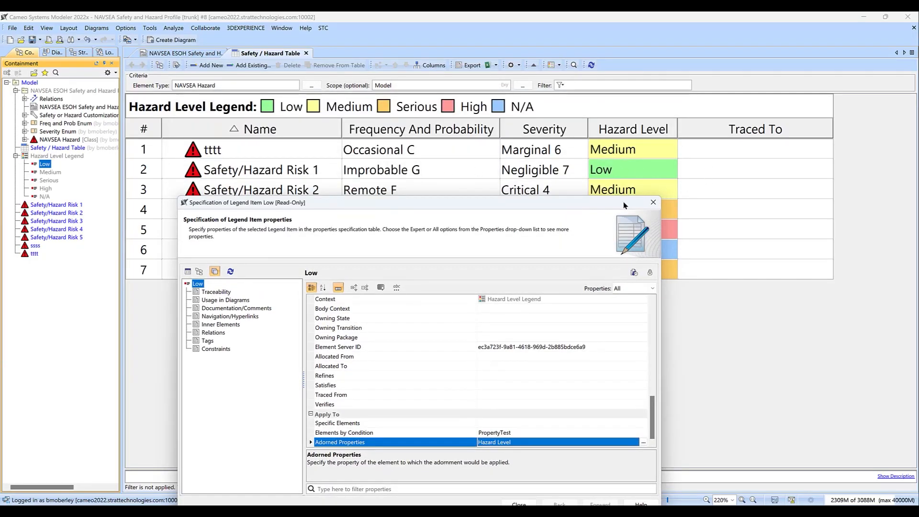
drag(624, 204, 467, 138)
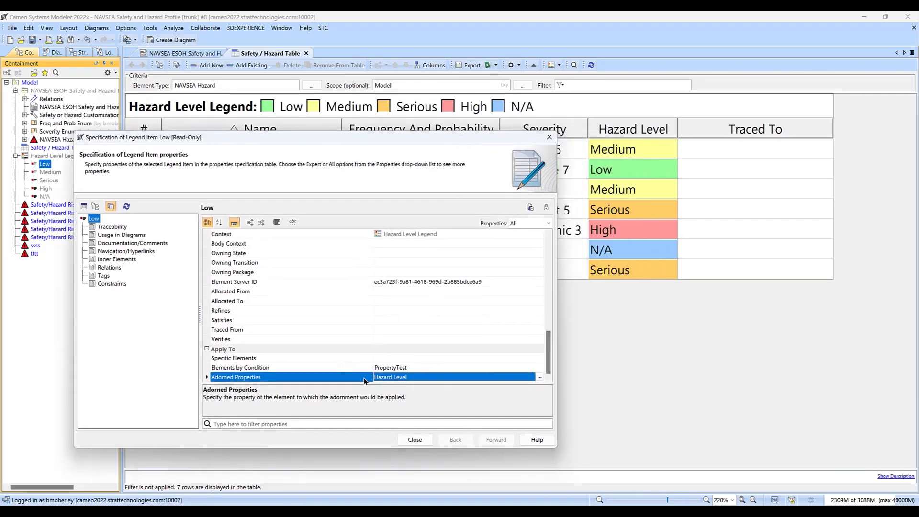
click(415, 440)
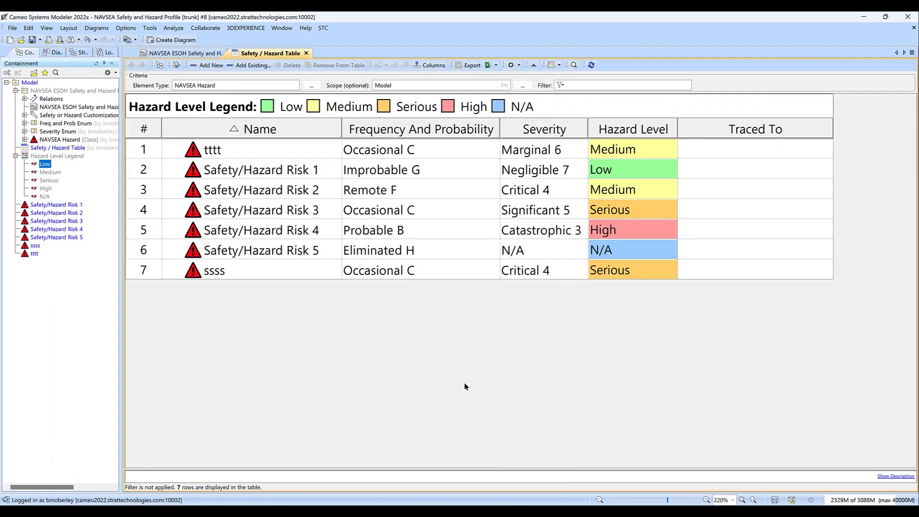